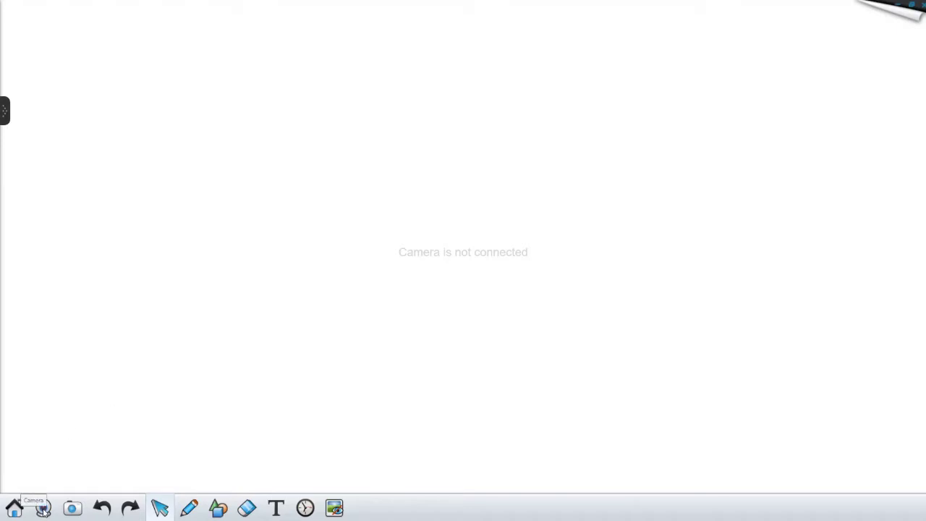
- Connect the DY-AF Camera at 2592*1944 resolution to show the planner's live feed
left_click(44, 510)
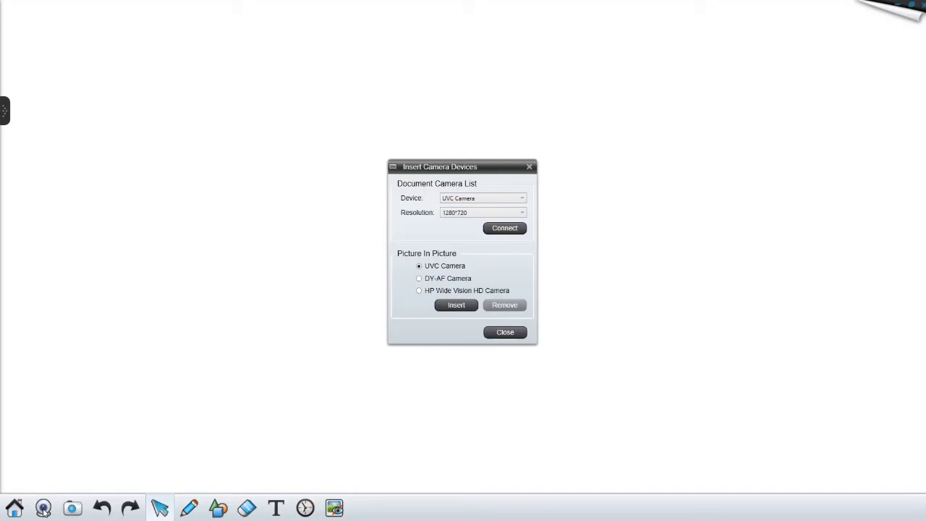
left_click(469, 198)
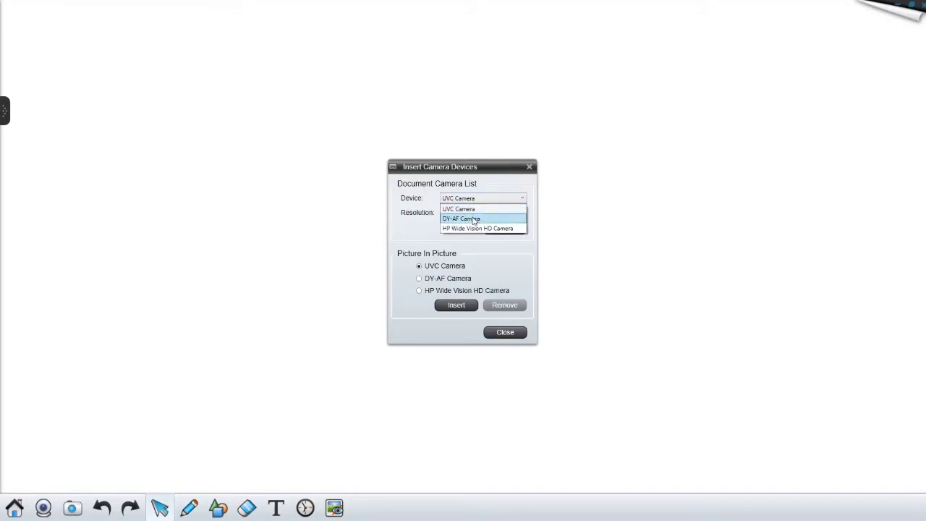
left_click(474, 219)
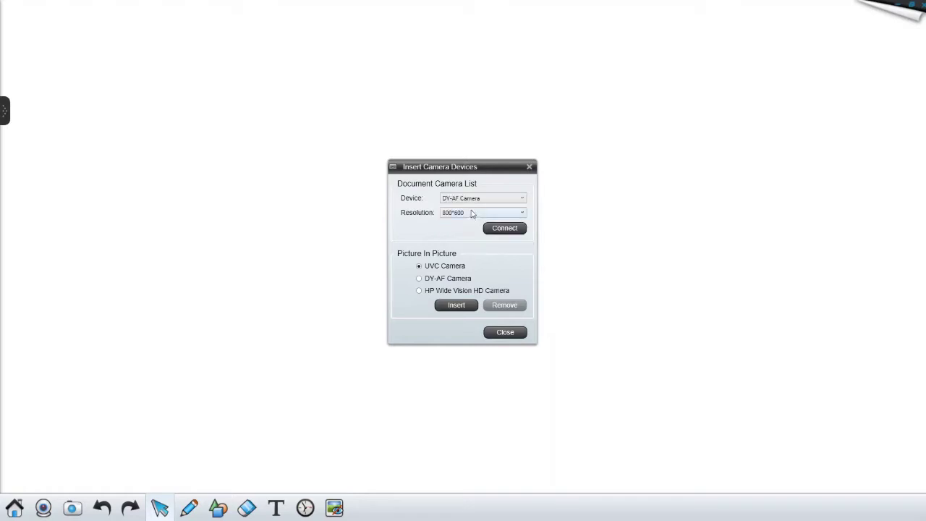
left_click(471, 213)
left_click(467, 234)
left_click(504, 228)
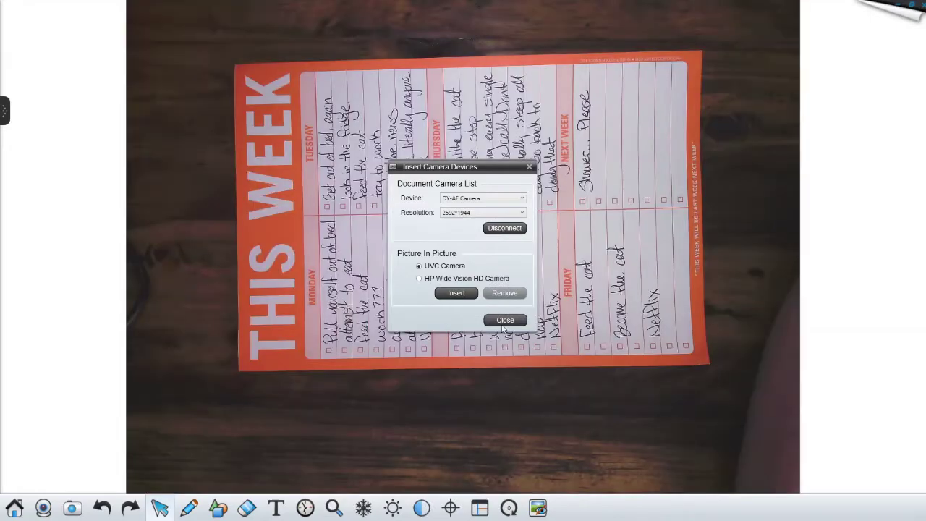
left_click(505, 321)
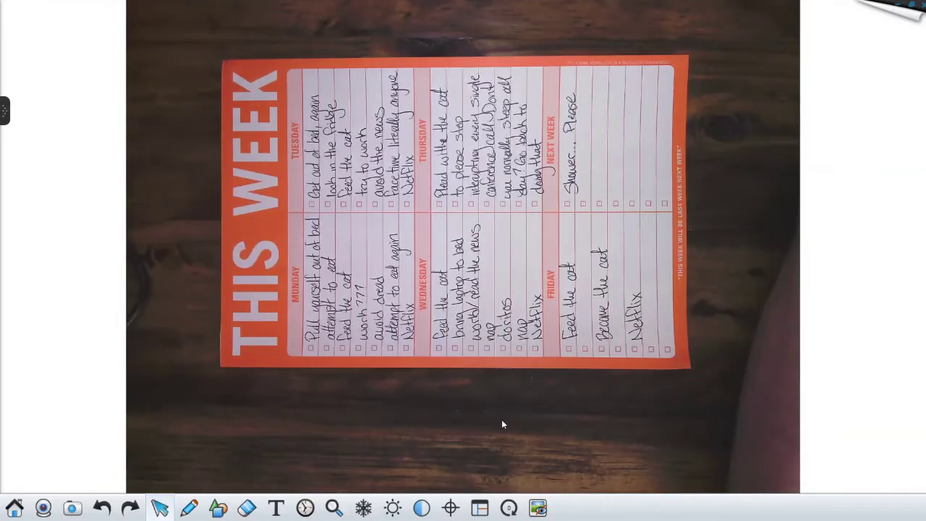
- Rotate the planner upright and circle the Wednesday list with the black pencil
left_click(510, 508)
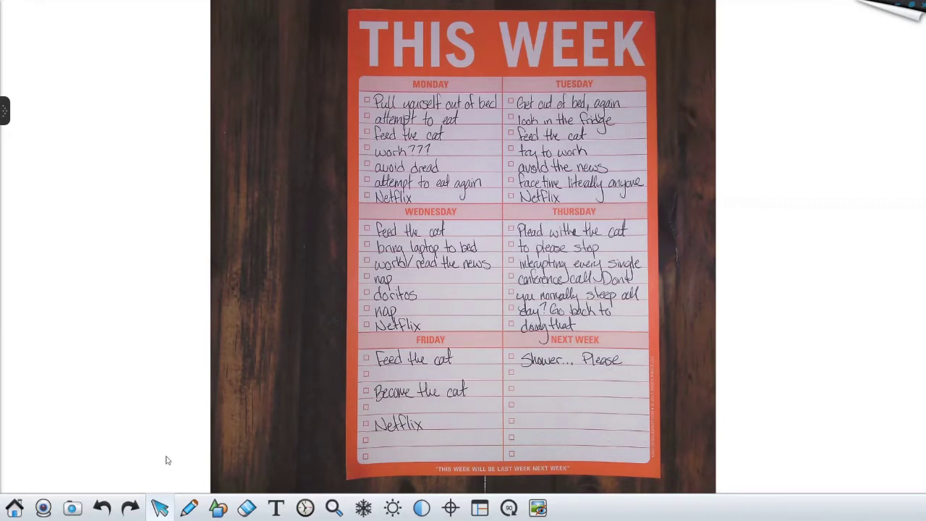
left_click(188, 508)
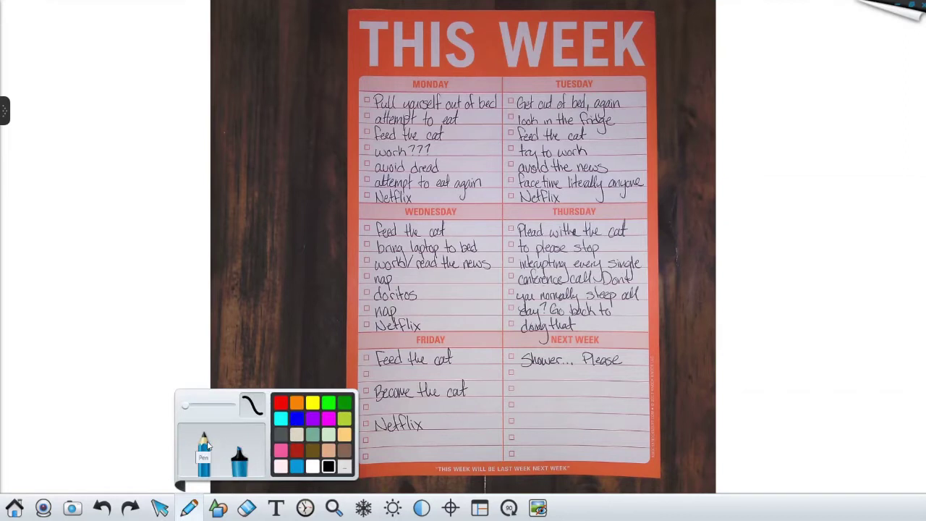
left_click(242, 461)
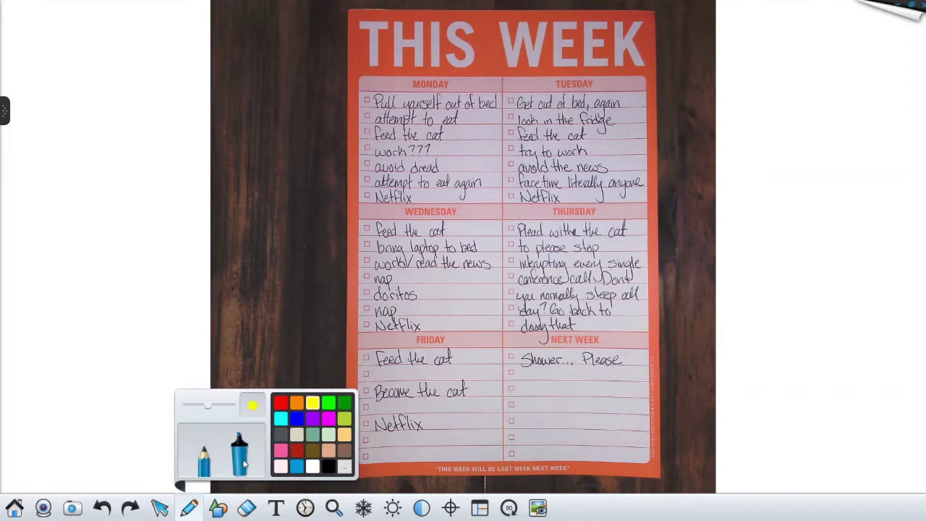
left_click(205, 464)
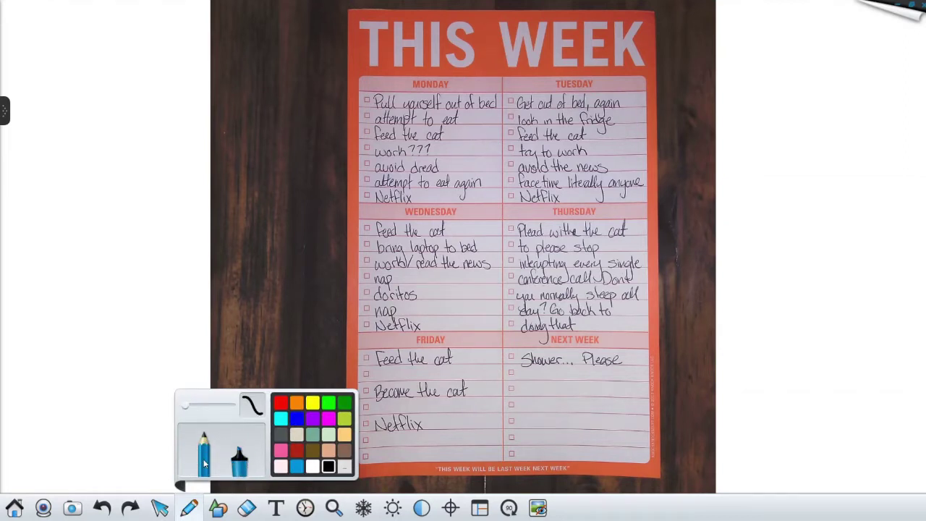
mouse_move(460, 211)
left_mouse_down()
mouse_move(445, 340)
mouse_move(464, 216)
left_mouse_up()
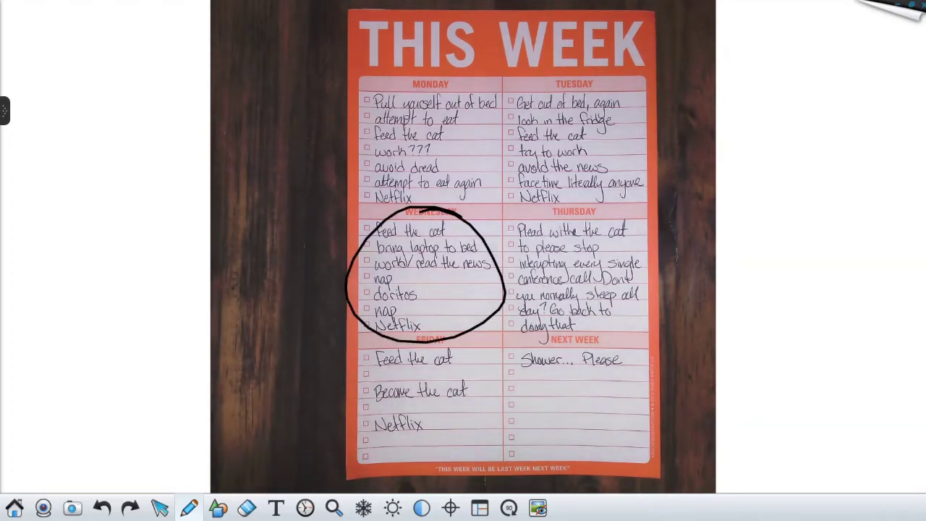
- Highlight 'Shower... Please' in yellow with the highlighter
left_click(187, 509)
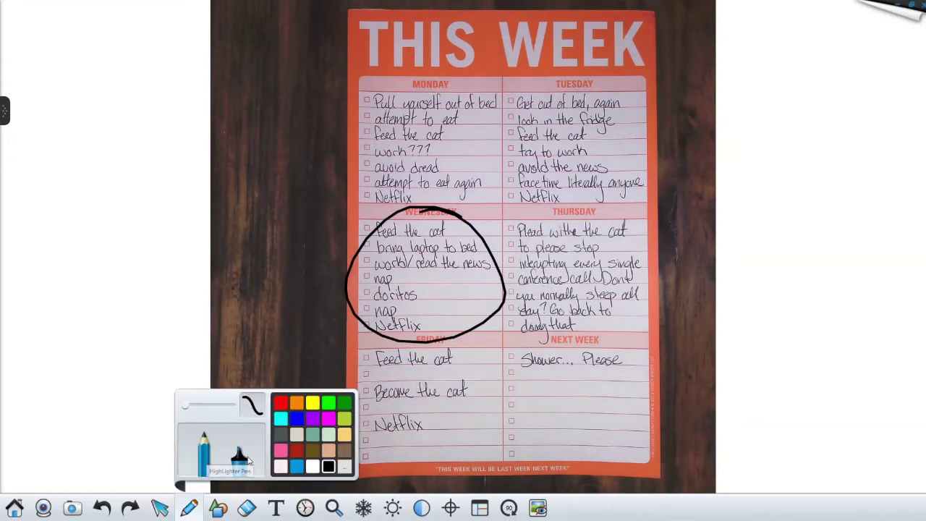
left_click(244, 458)
left_click_drag(518, 357, 617, 356)
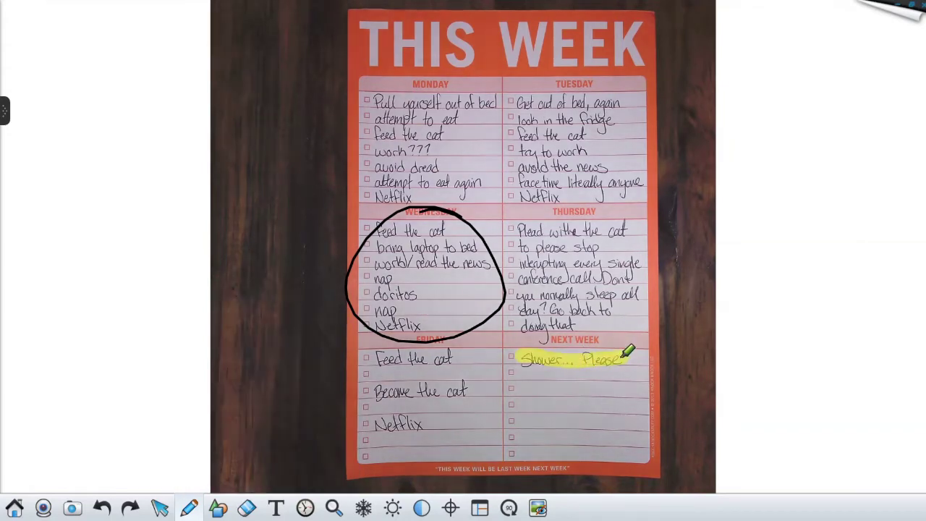
- Draw a cyan ellipse around the Thursday entries
left_click(219, 508)
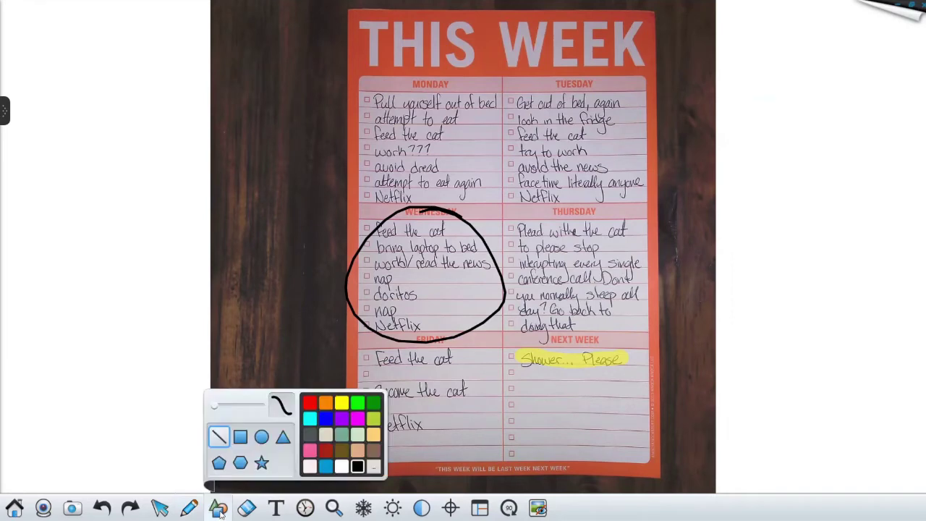
left_click(245, 440)
left_click(262, 437)
left_click(310, 419)
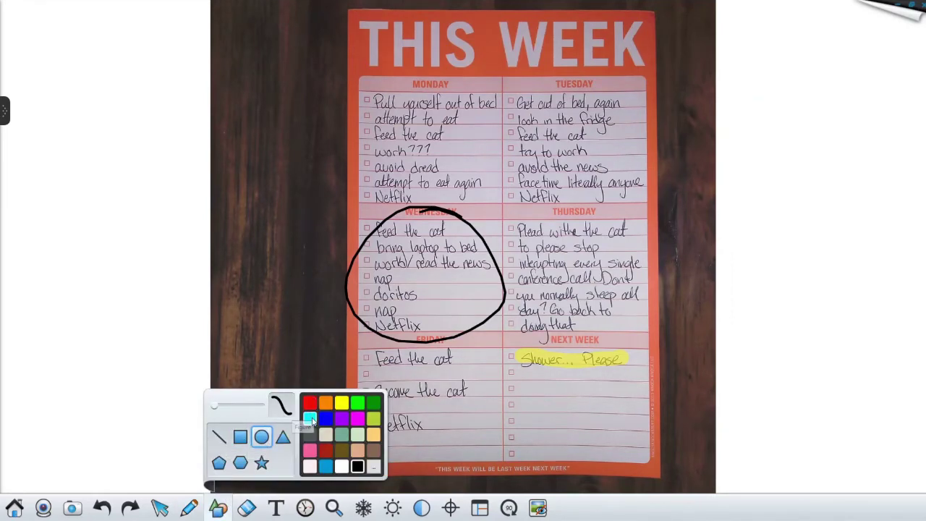
left_click_drag(510, 221, 666, 355)
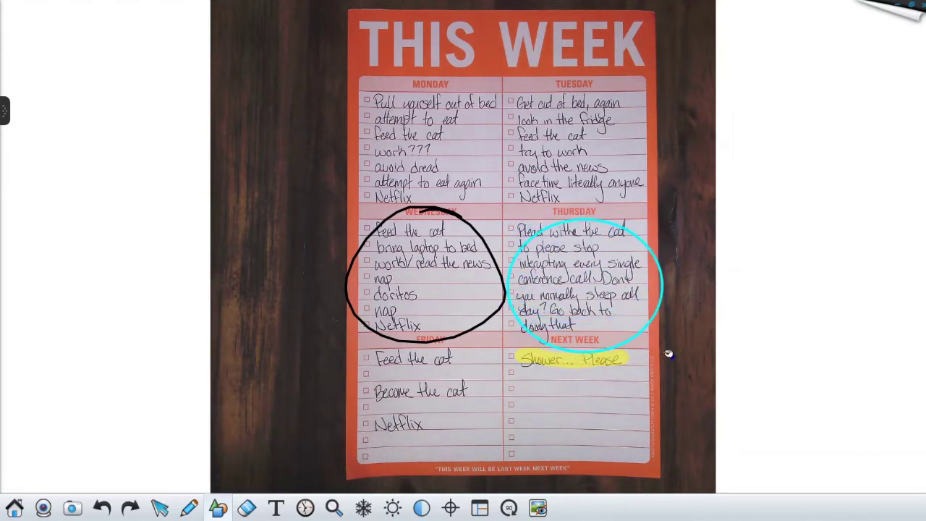
- Move the cyan ellipse slightly up and to the left
left_click(161, 510)
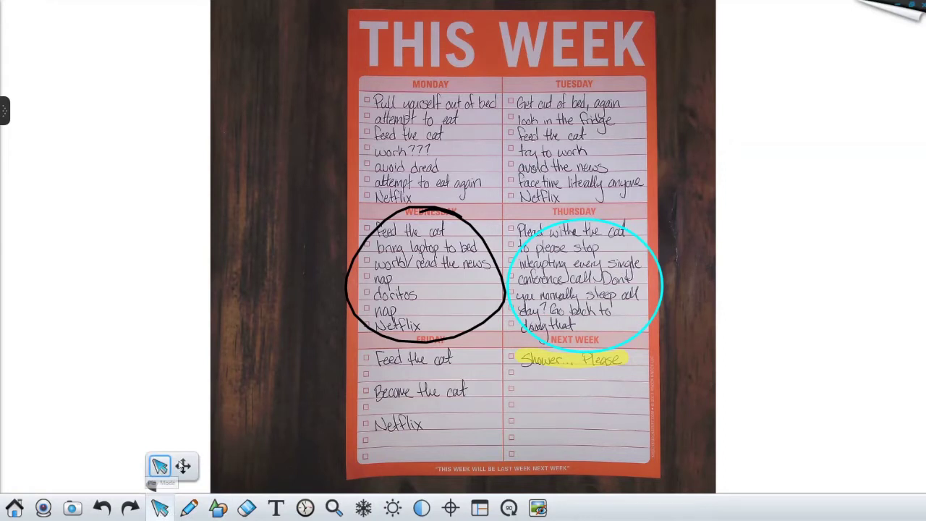
left_click(183, 467)
left_click_drag(649, 327, 637, 313)
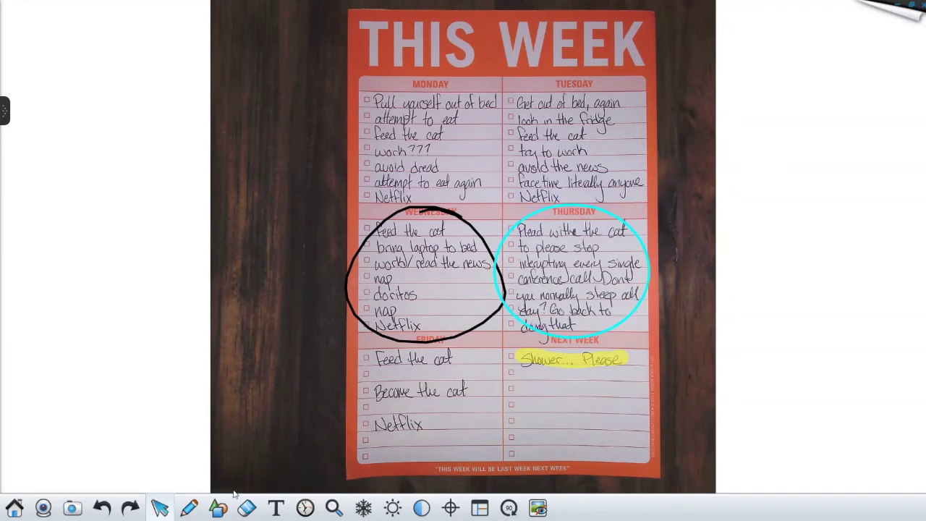
- Erase part of the black circle, clear all annotations, and place a text box left of the planner
left_click(246, 509)
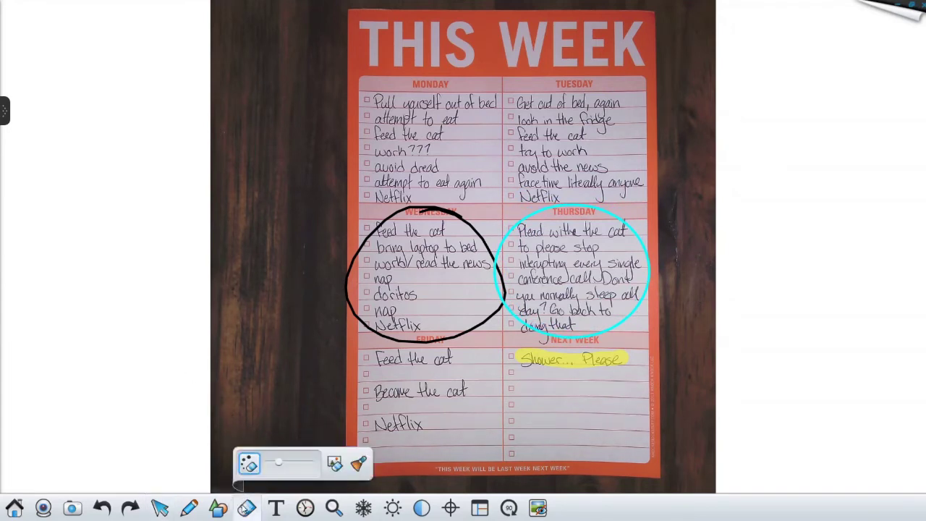
mouse_move(349, 286)
left_mouse_down()
mouse_move(404, 346)
mouse_move(451, 330)
left_mouse_up()
left_click(249, 509)
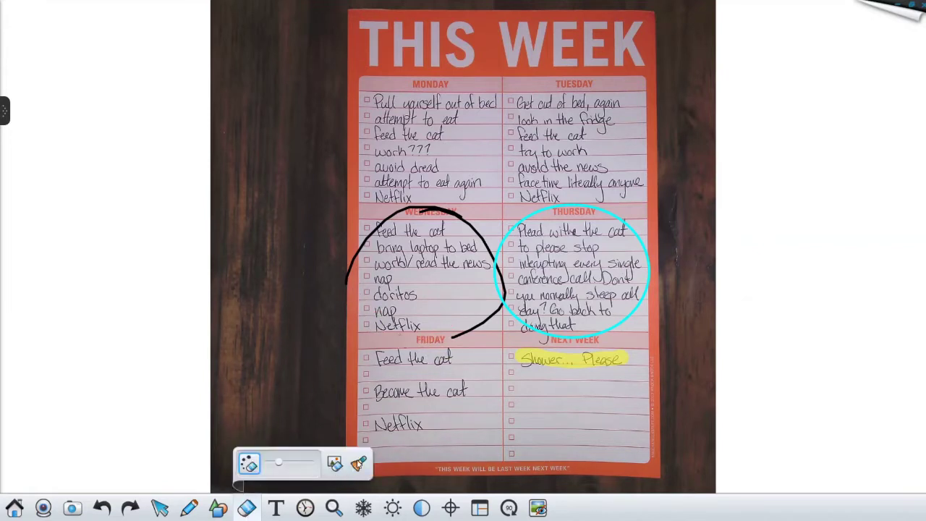
left_click(359, 464)
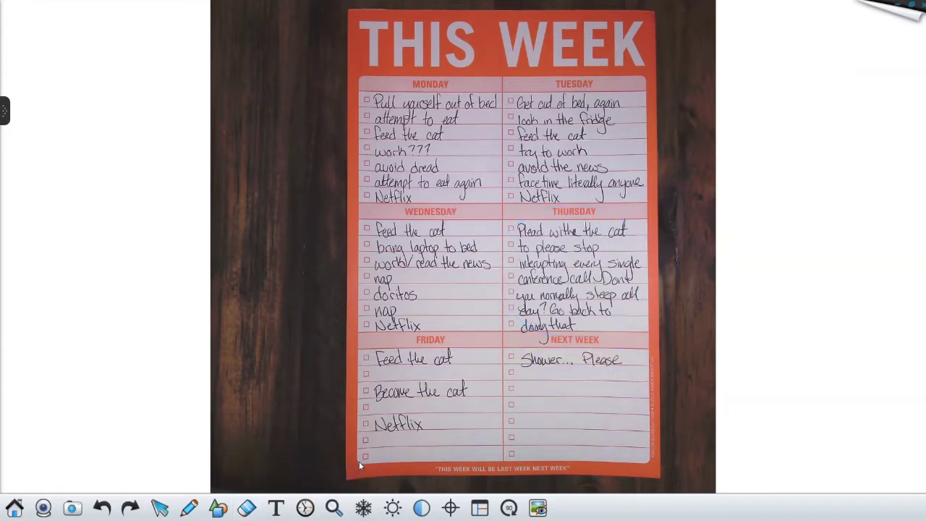
left_click(276, 509)
left_click(117, 211)
- Type 'Hello' and set it to Goudy Old Style at size 24
type("Hello")
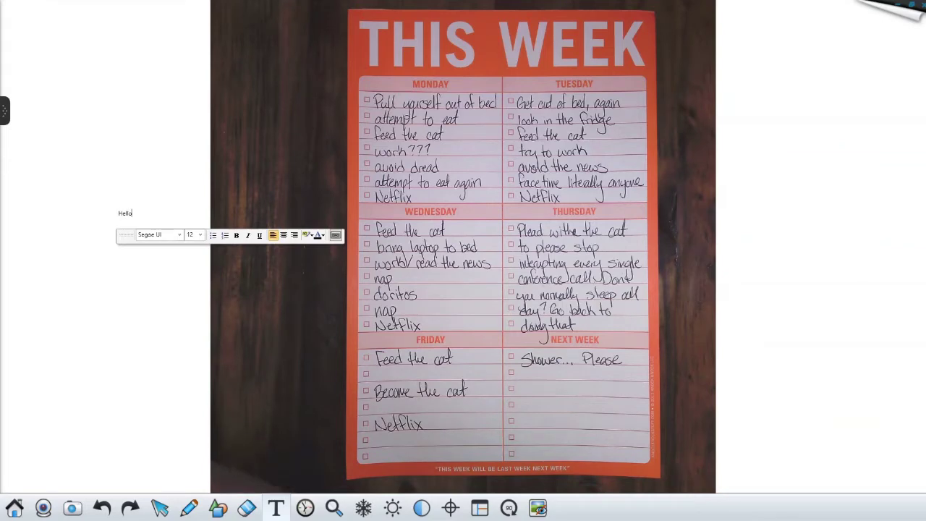
double_click(123, 210)
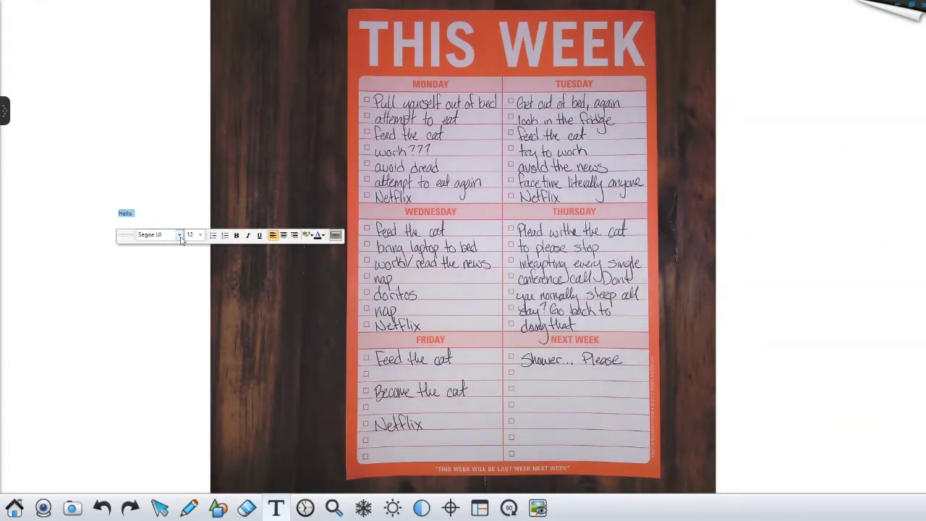
left_click(179, 236)
scroll(157, 281, "up", 3)
scroll(157, 280, "up", 10)
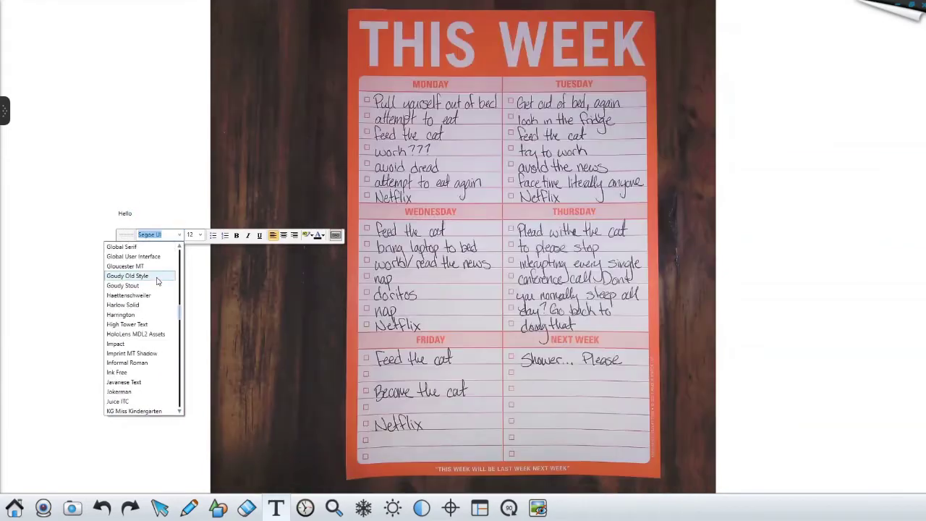
left_click(157, 278)
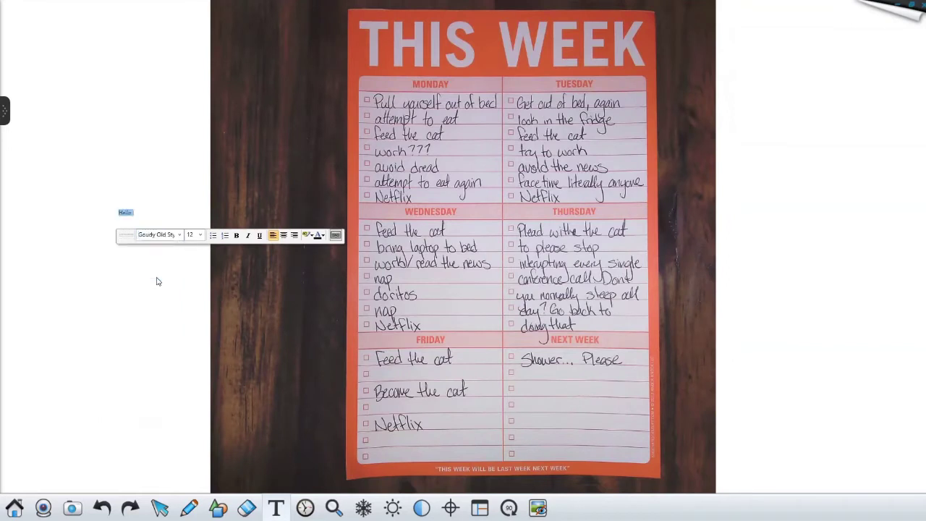
left_click(200, 235)
left_click(187, 363)
- Colour 'Hello' red and add a date-time stamp to the view
left_click(322, 236)
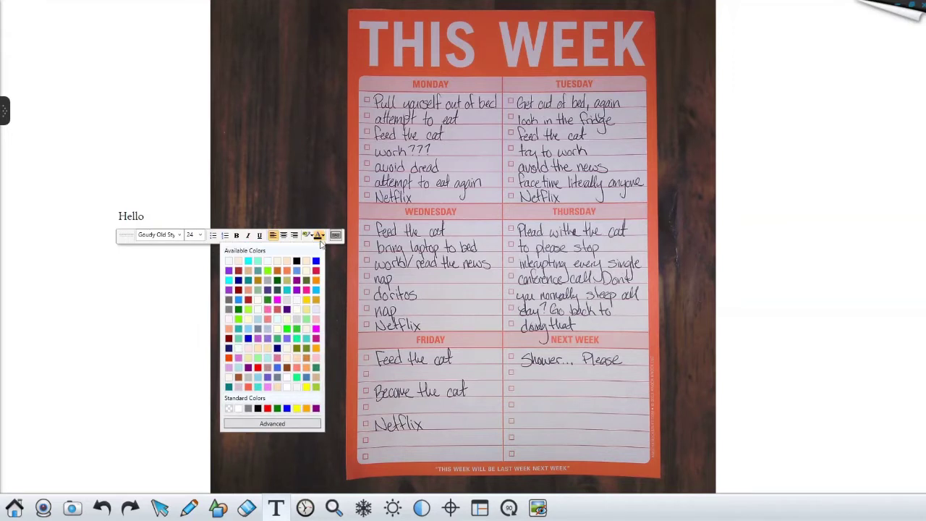
left_click(317, 274)
left_click(160, 336)
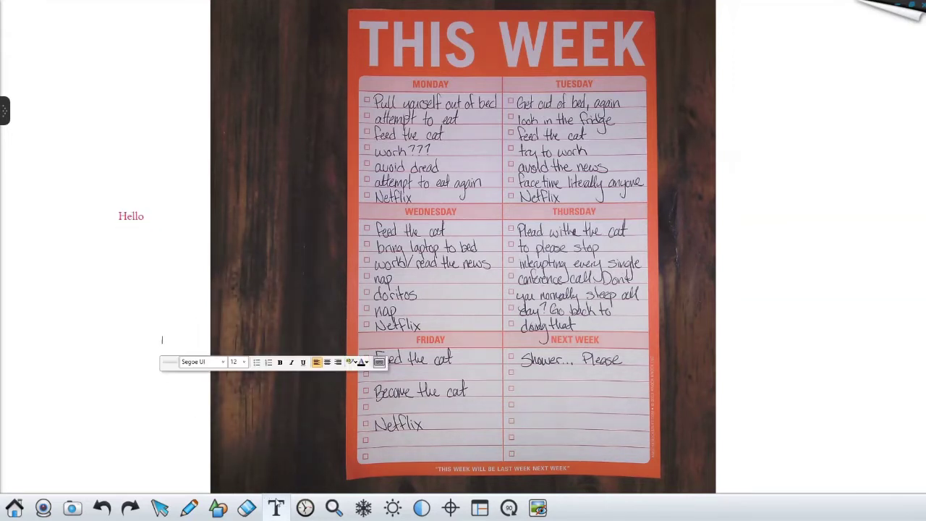
left_click(305, 509)
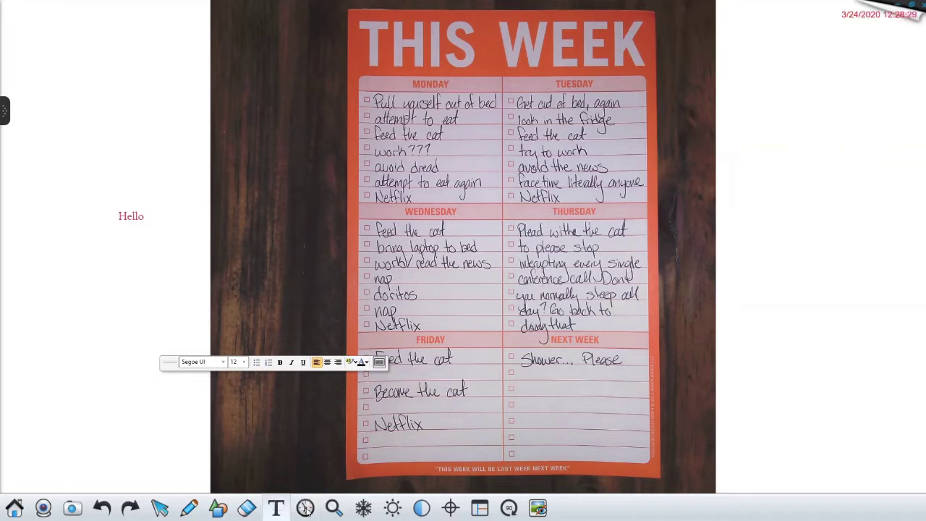
left_click(864, 18)
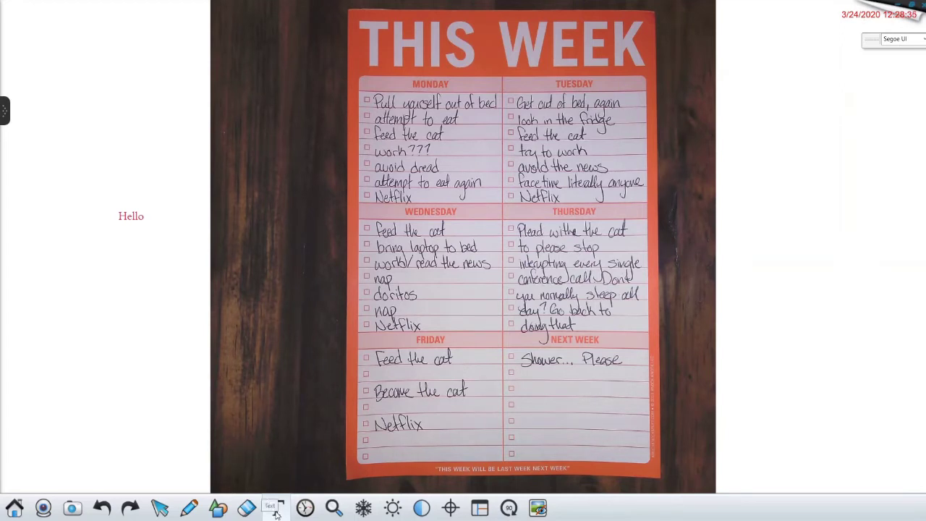
- Remove the date-time stamp and zoom in three steps on the planner
left_click(311, 511)
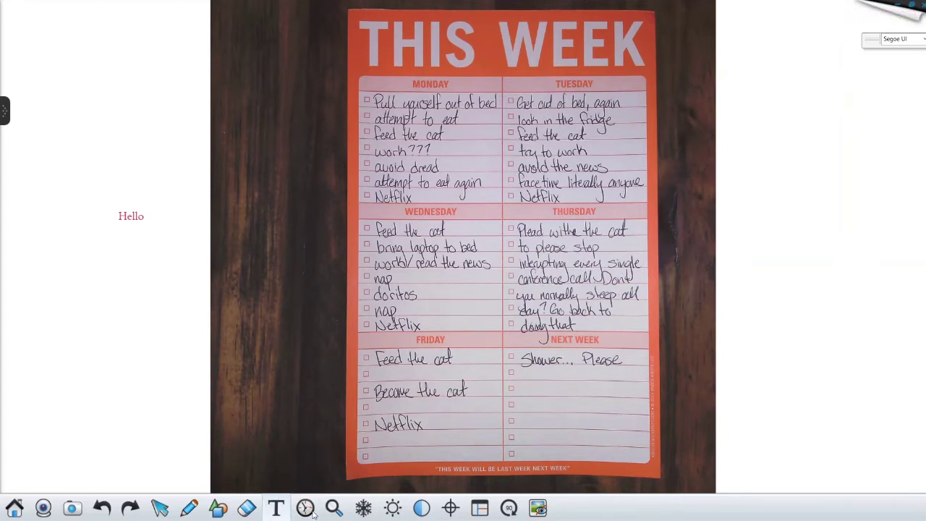
left_click(337, 510)
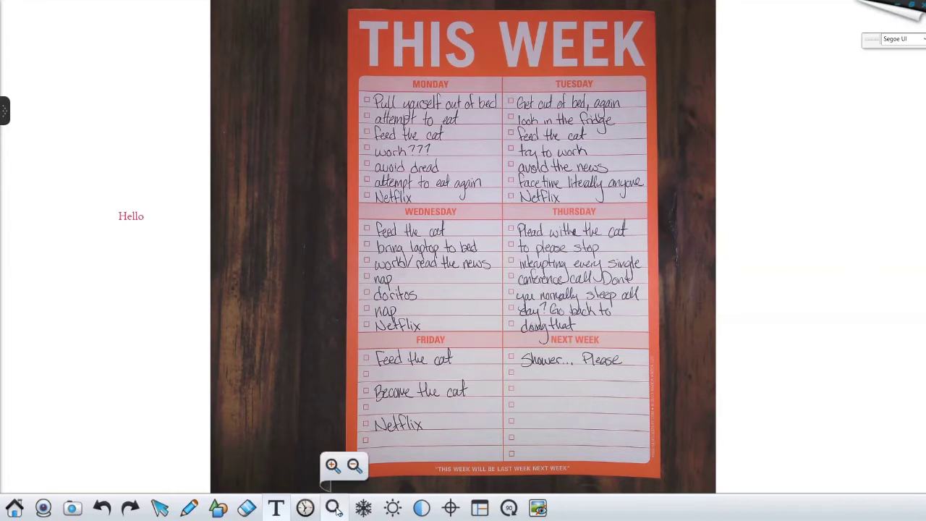
left_click(332, 467)
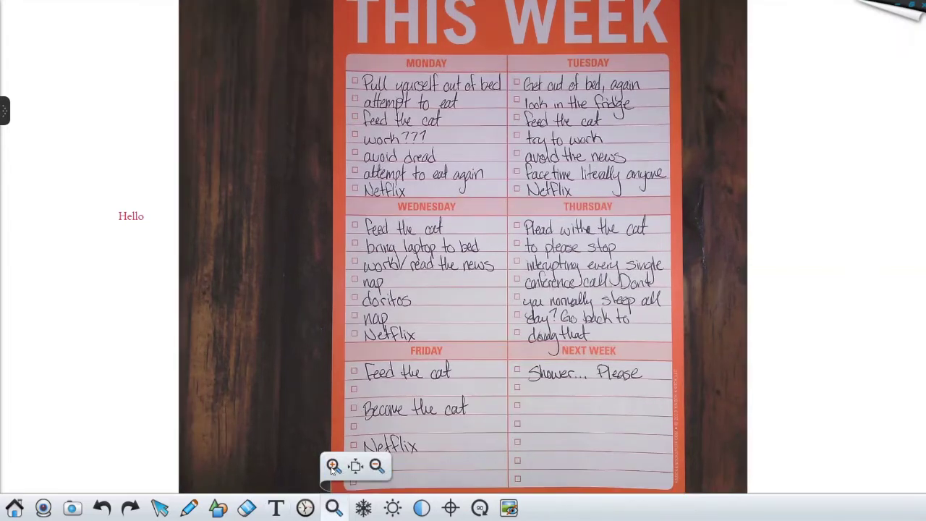
left_click(332, 467)
left_click(333, 467)
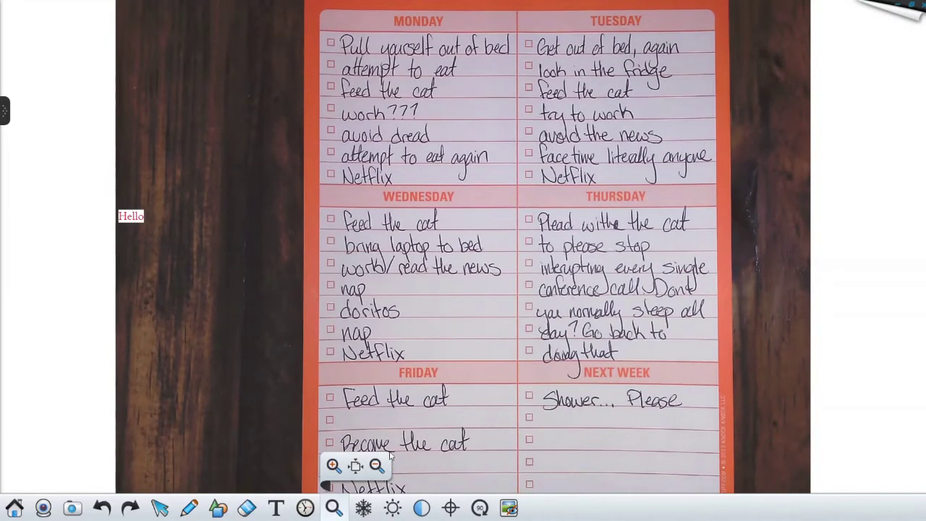
- Zoom back out to fit the sheet and rotate the planner image again
left_click(355, 467)
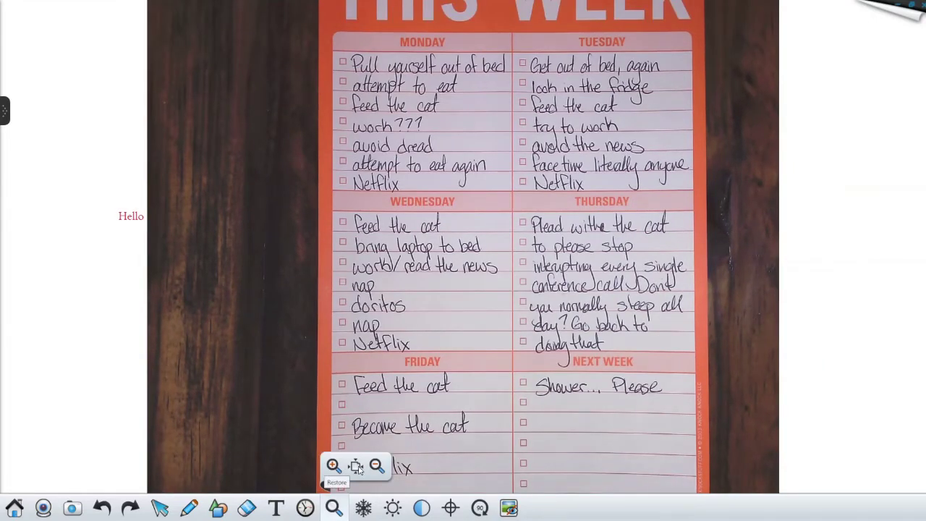
left_click(356, 467)
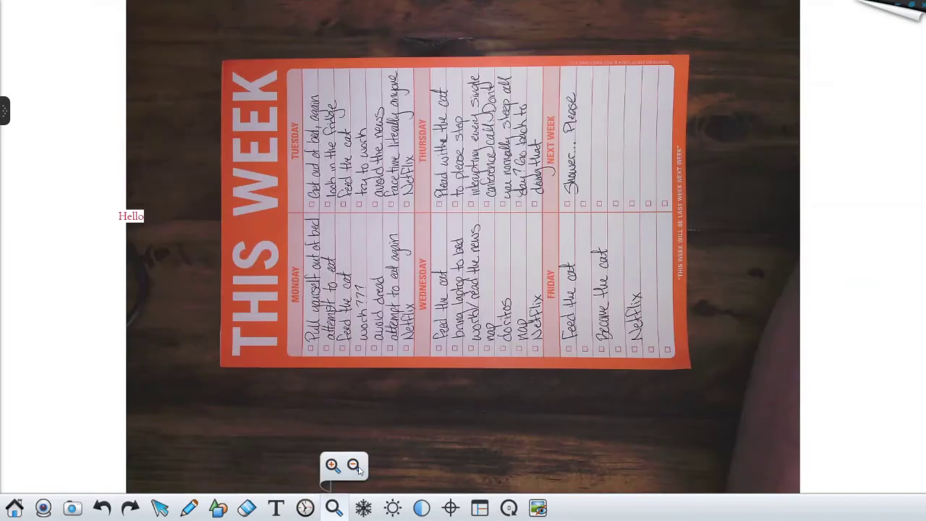
left_click(510, 508)
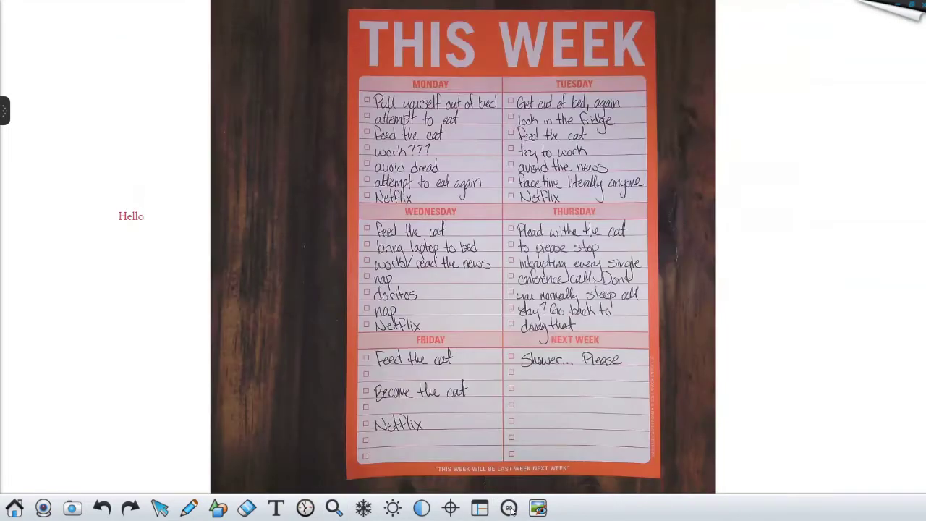
- Toggle Freeze on and off, refocus the camera, and clear all annotations to remove 'Hello'
left_click(362, 509)
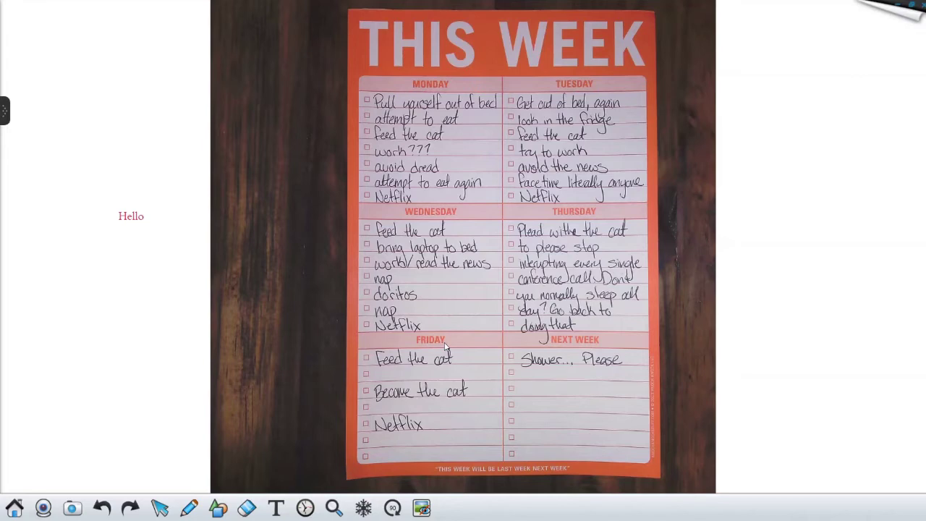
left_click(362, 509)
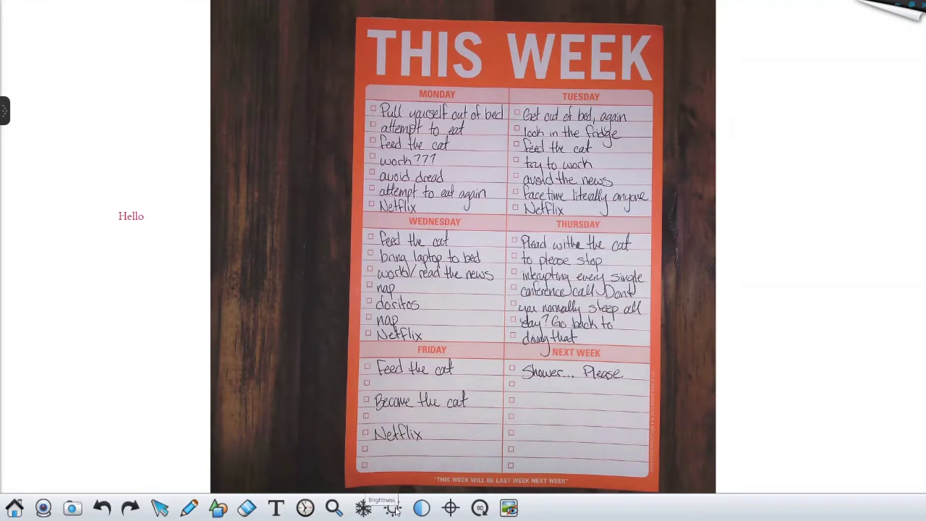
left_click(450, 508)
left_click(450, 508)
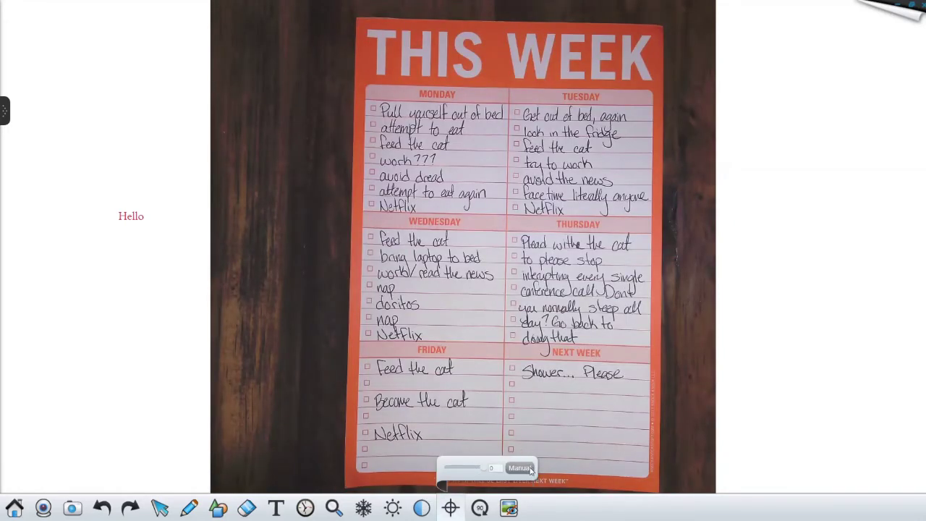
left_click(608, 395)
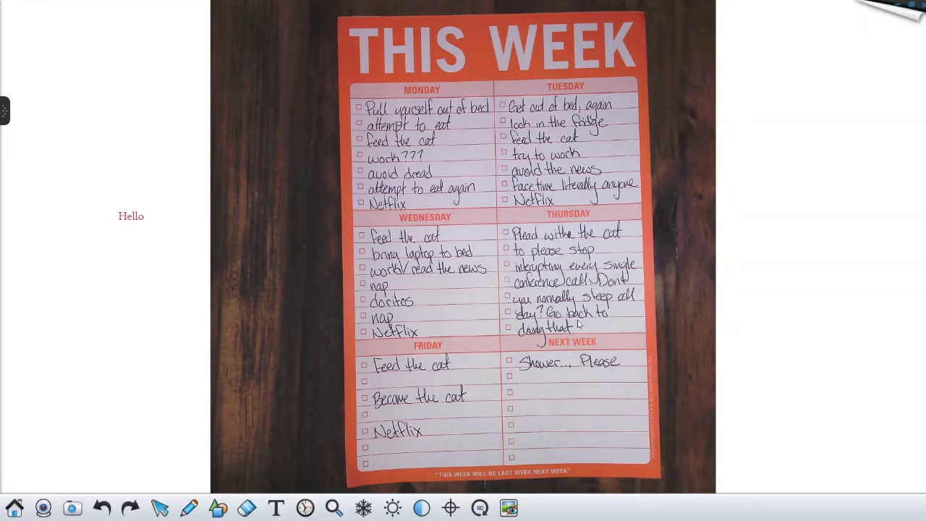
left_click(247, 508)
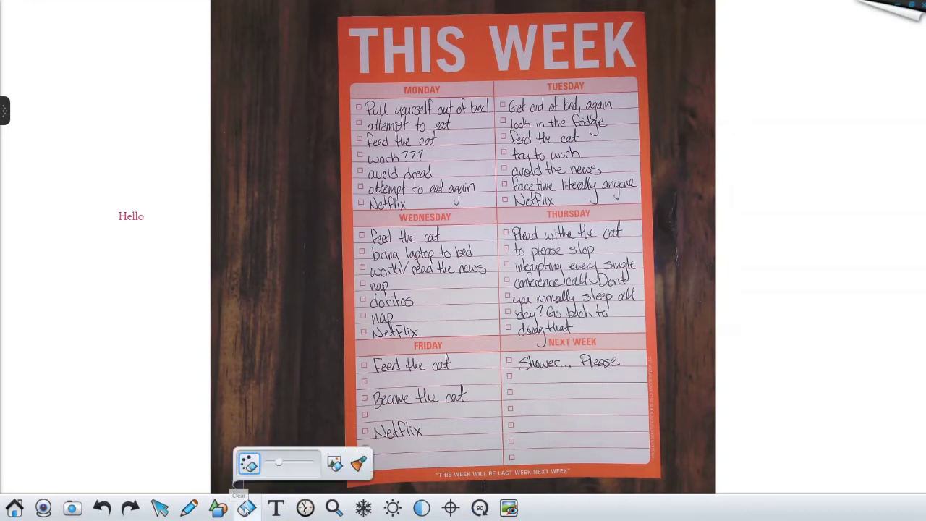
left_click(357, 465)
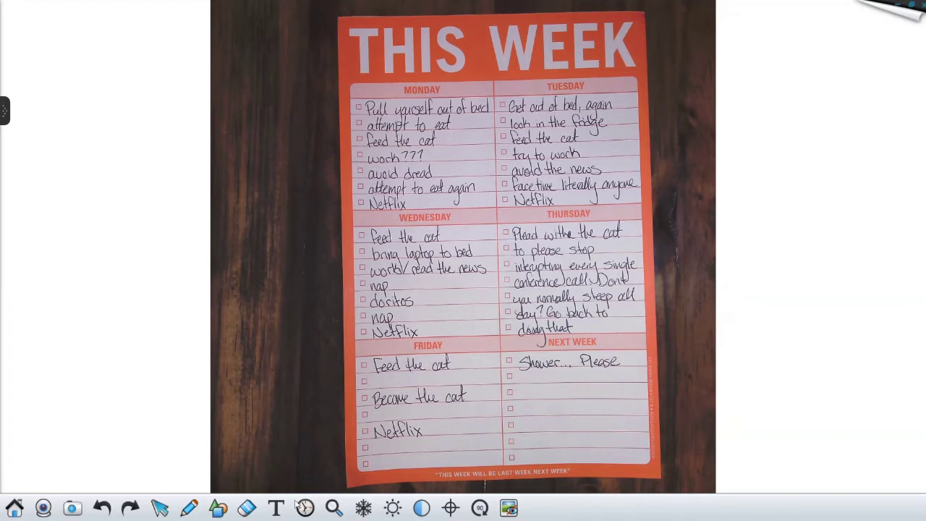
- Zoom in three steps on the planner
left_click(344, 513)
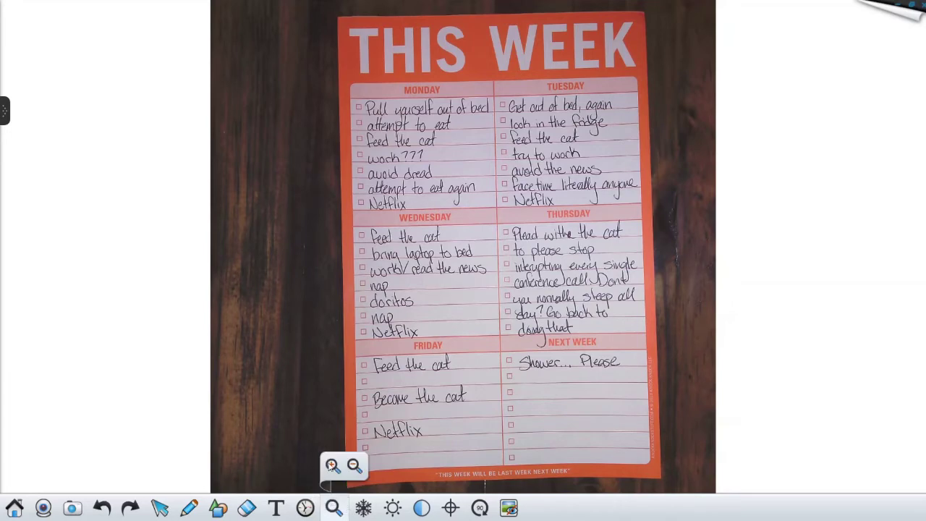
left_click(333, 466)
left_click(333, 465)
left_click(333, 465)
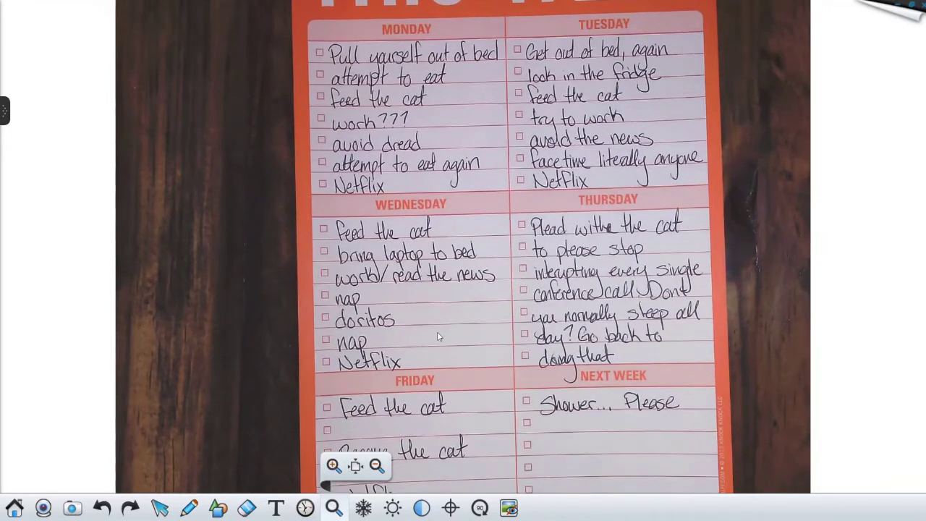
- Highlight 'Shower... Please' in yellow, then try a webcam capture
left_click(189, 508)
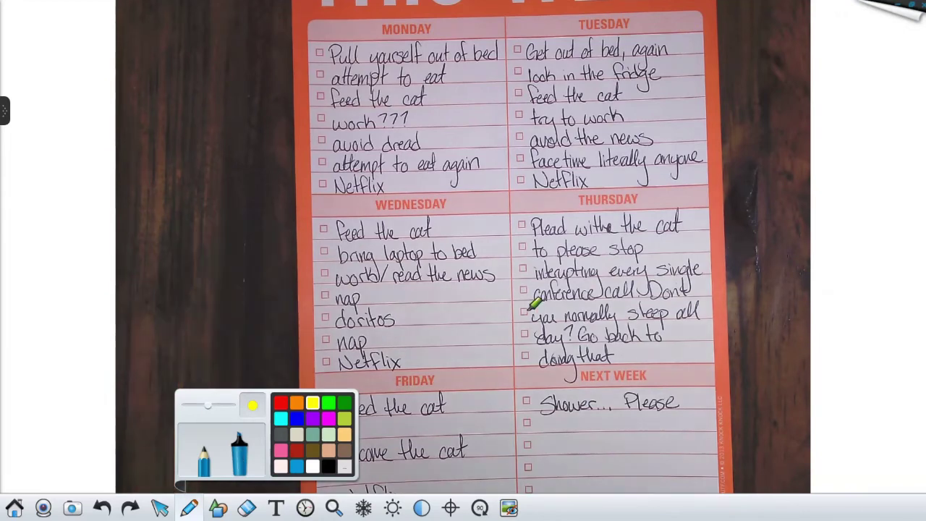
left_click_drag(539, 403, 679, 399)
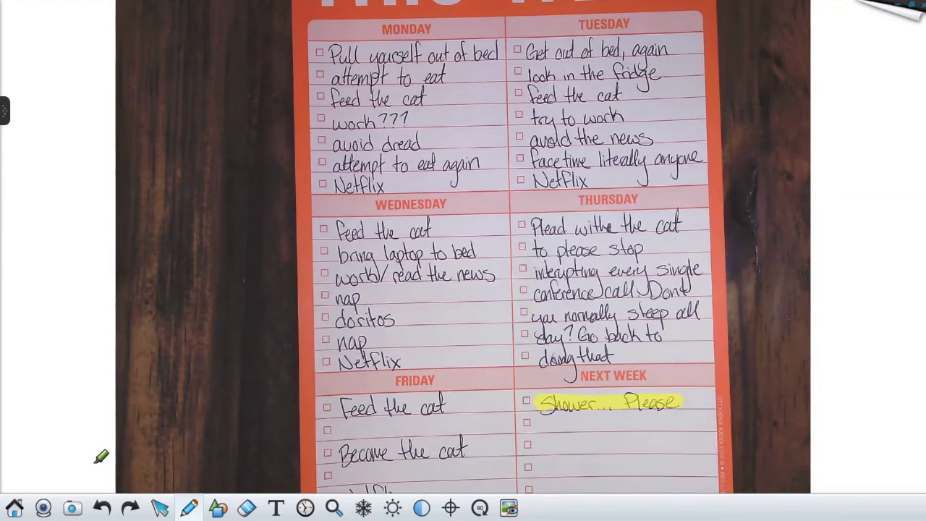
left_click(71, 509)
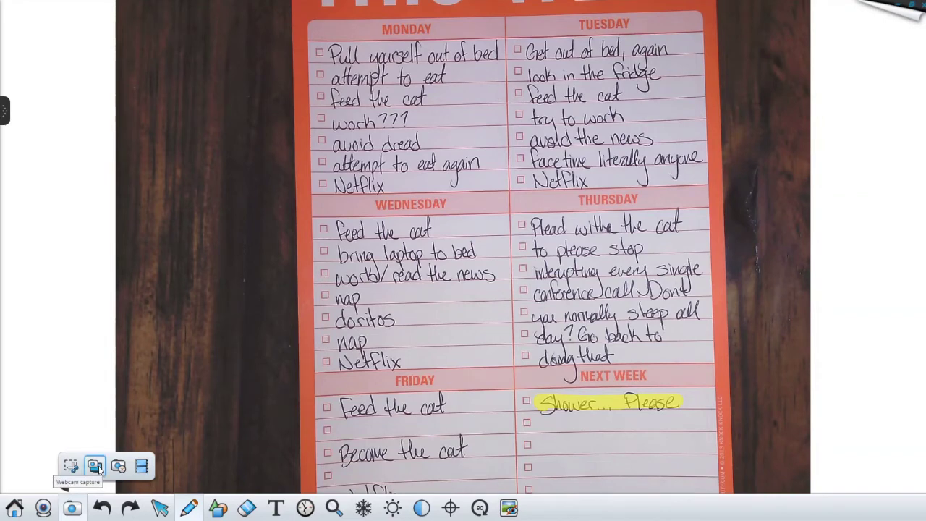
left_click(96, 467)
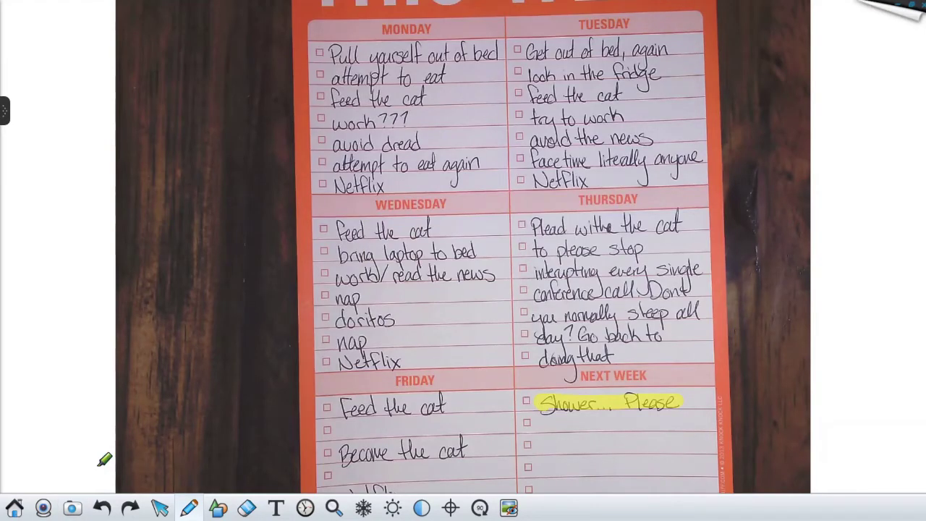